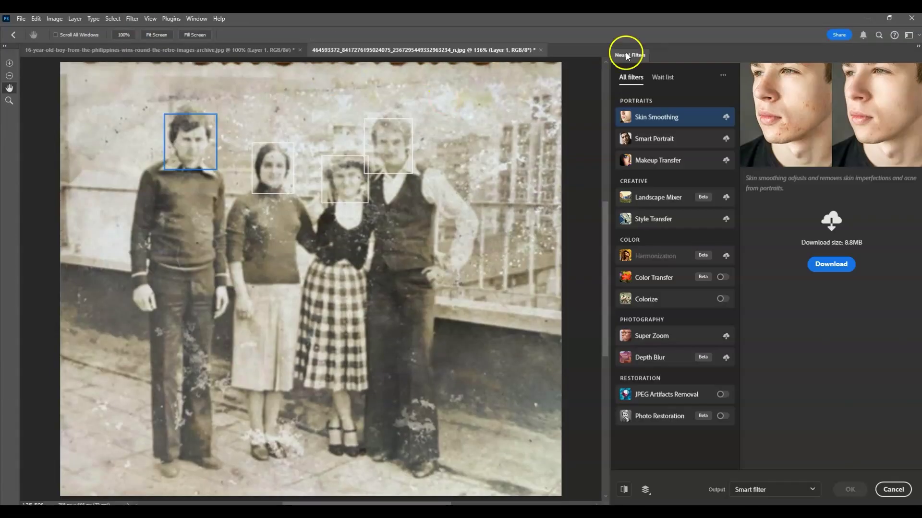
# - Preview Photo Restoration (enhancement 85, face 52) and Colorize with blue and red sweater points
pyautogui.click(659, 416)
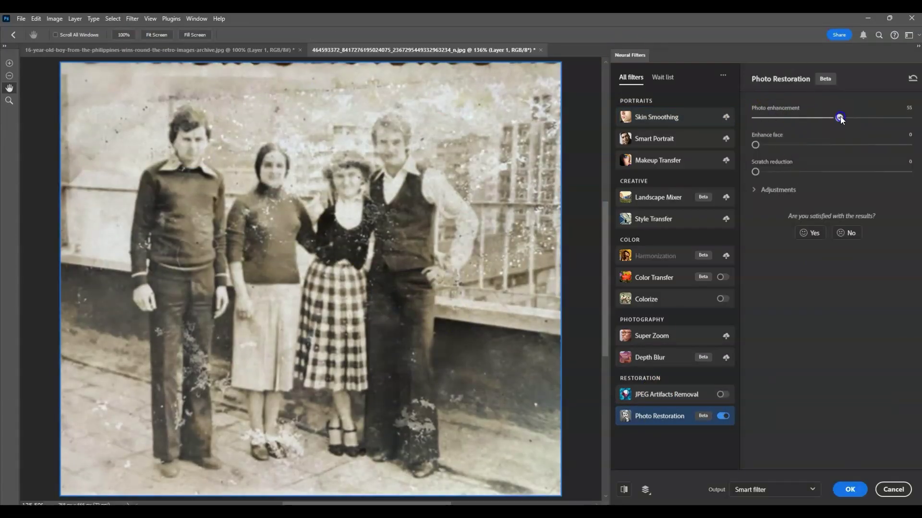
pyautogui.moveTo(840, 118); pyautogui.dragTo(885, 117)
pyautogui.moveTo(756, 145); pyautogui.dragTo(834, 145)
pyautogui.moveTo(755, 171); pyautogui.dragTo(763, 172)
pyautogui.click(754, 189)
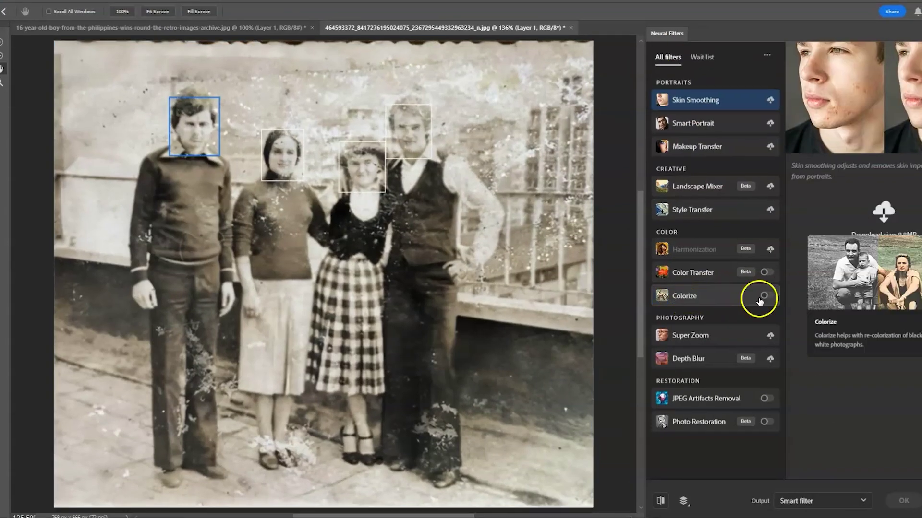
pyautogui.click(764, 298)
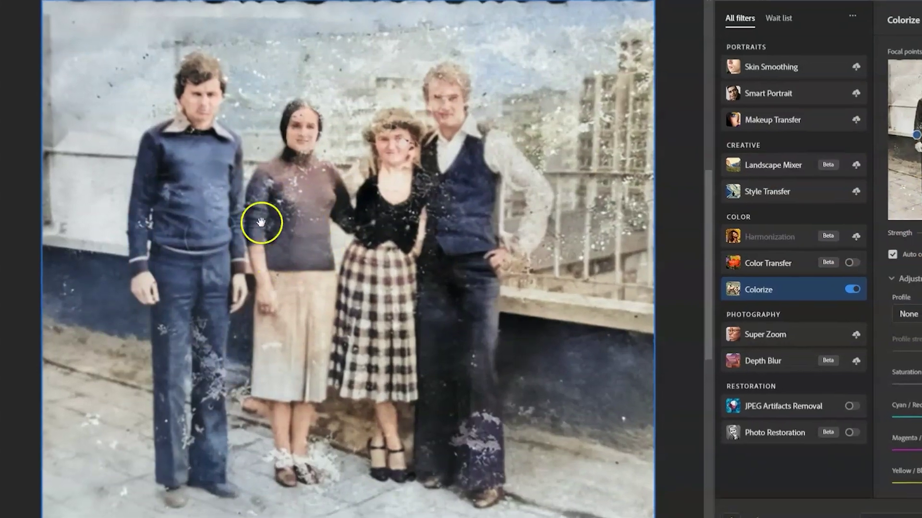
pyautogui.click(249, 211)
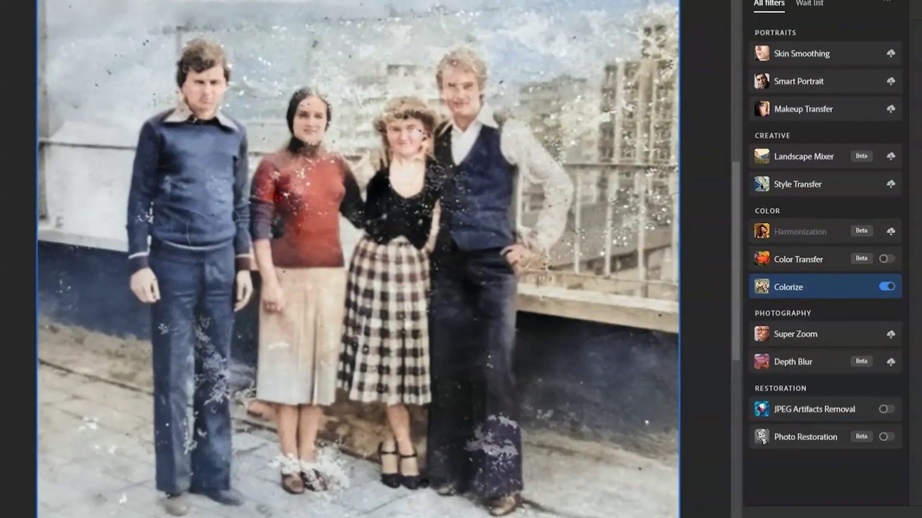
pyautogui.click(396, 208)
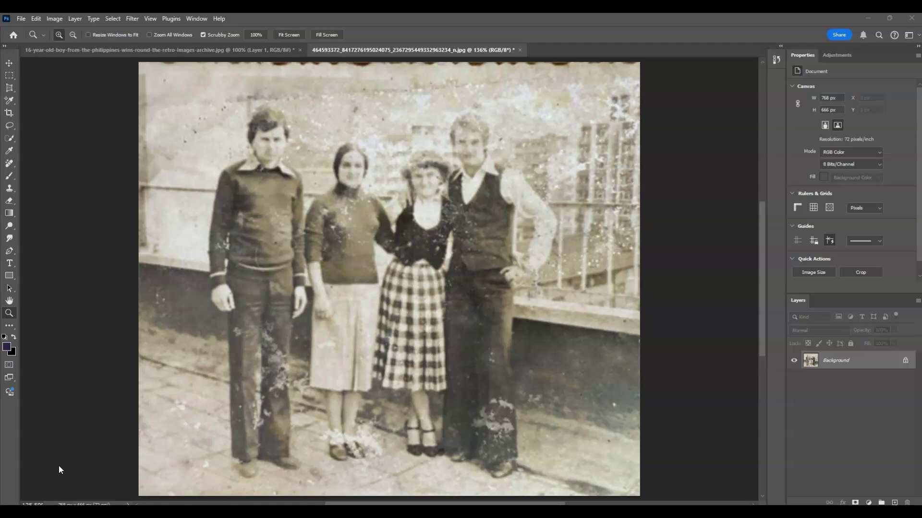
# - Duplicate the Background layer as 'photo restoration' and select the new layer
pyautogui.rightClick(865, 359)
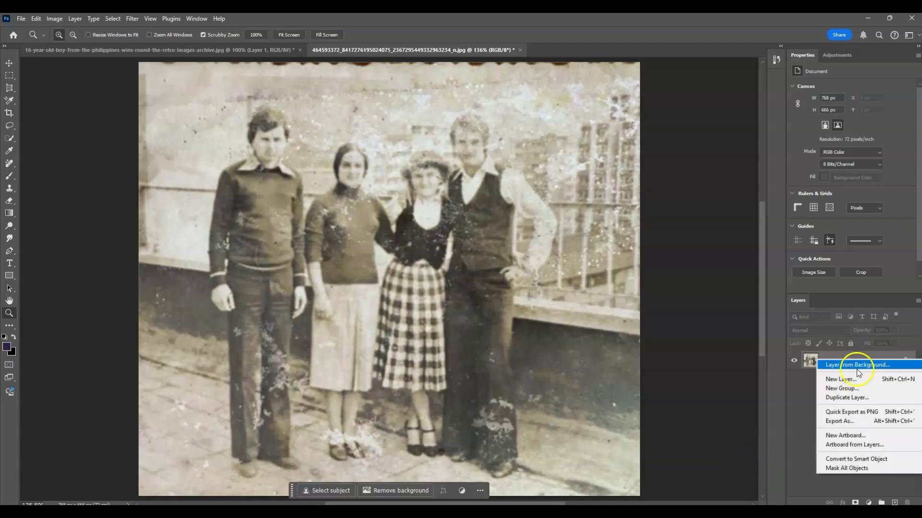
pyautogui.click(865, 398)
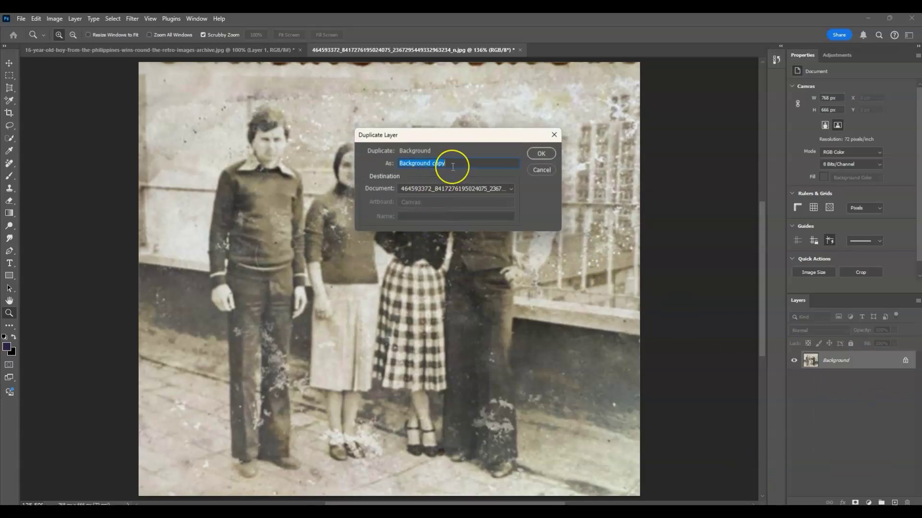
pyautogui.write('phot')
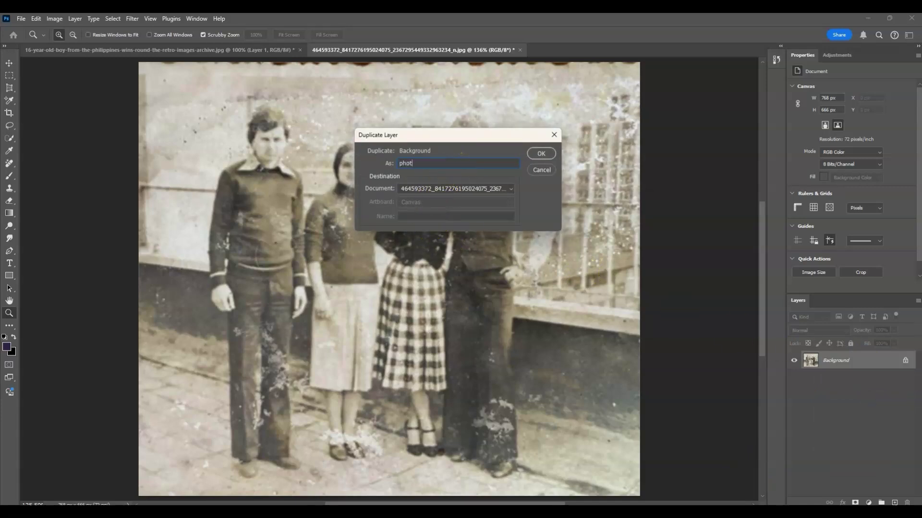
pyautogui.write('o restoration')
pyautogui.click(550, 156)
pyautogui.click(840, 365)
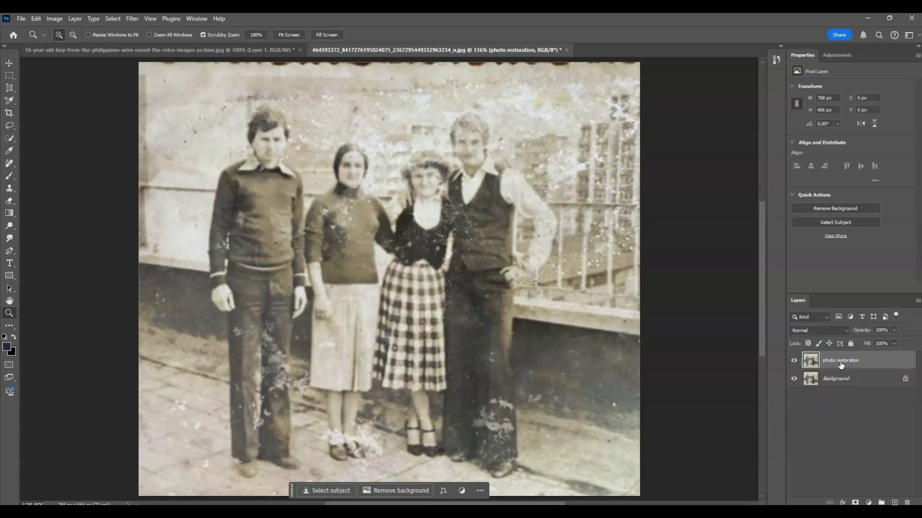
# - Convert the 'photo restoration' layer into an embedded smart object and select it
pyautogui.rightClick(834, 362)
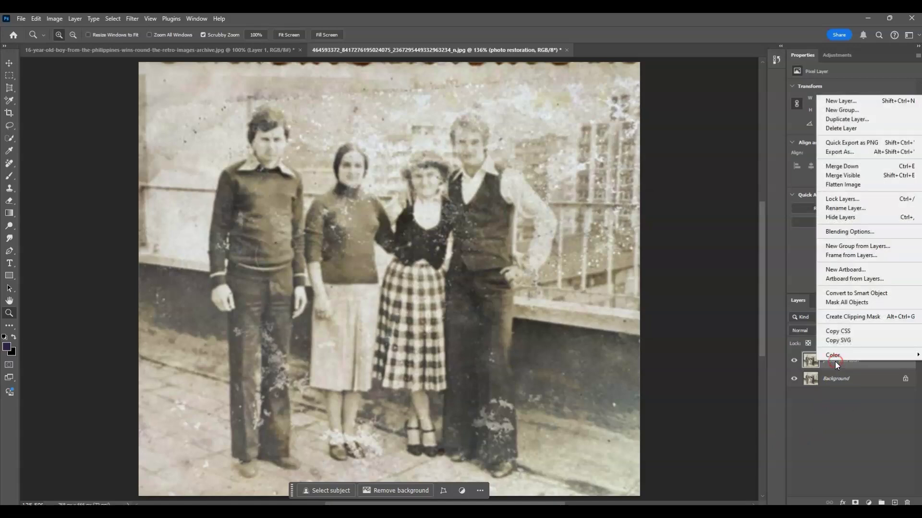
pyautogui.click(850, 294)
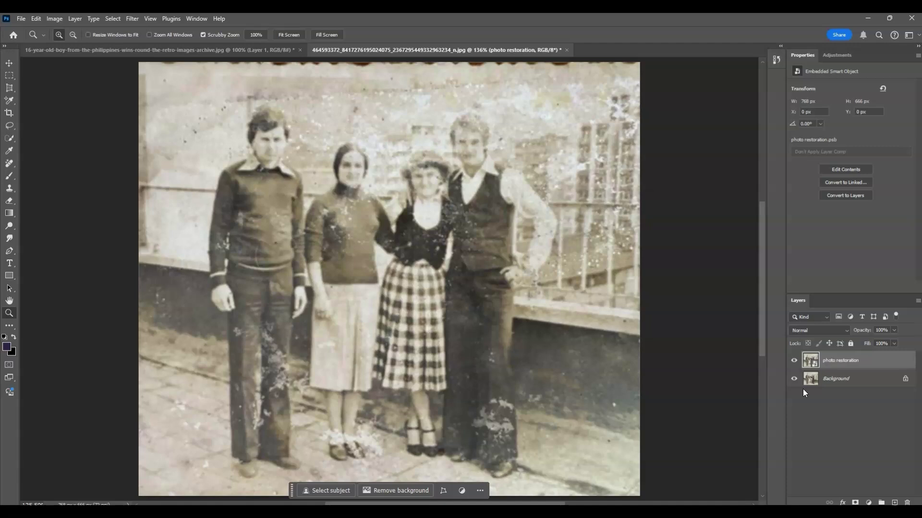
pyautogui.click(838, 366)
# - Open Filter > Neural Filters and enable the Photo Restoration filter
pyautogui.click(132, 18)
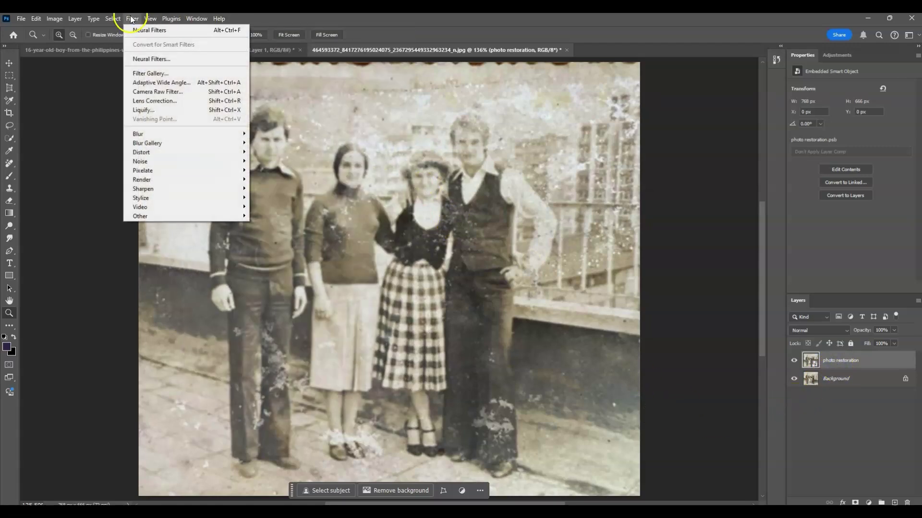
pyautogui.click(165, 63)
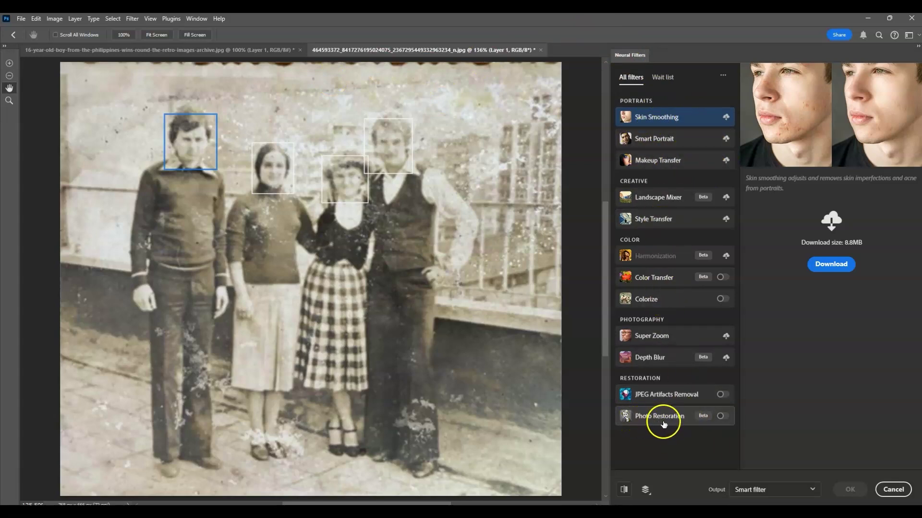
pyautogui.click(720, 417)
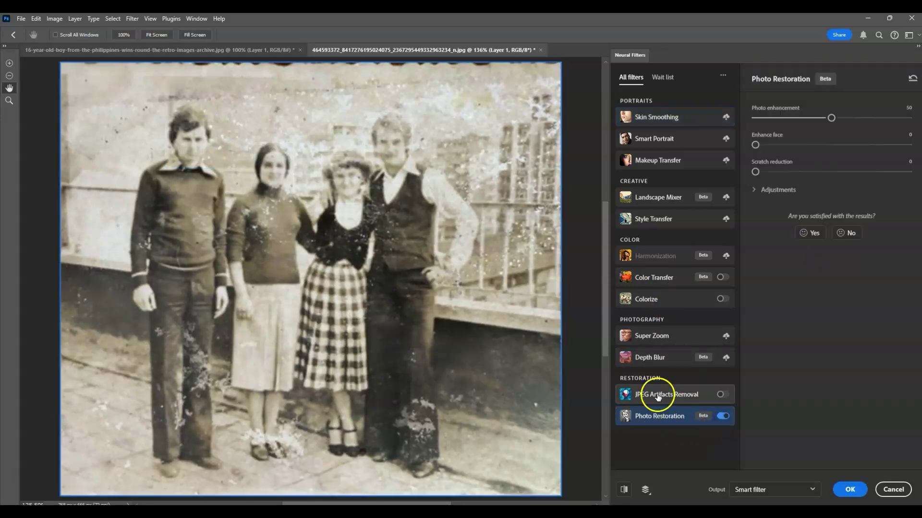
pyautogui.moveTo(657, 396)
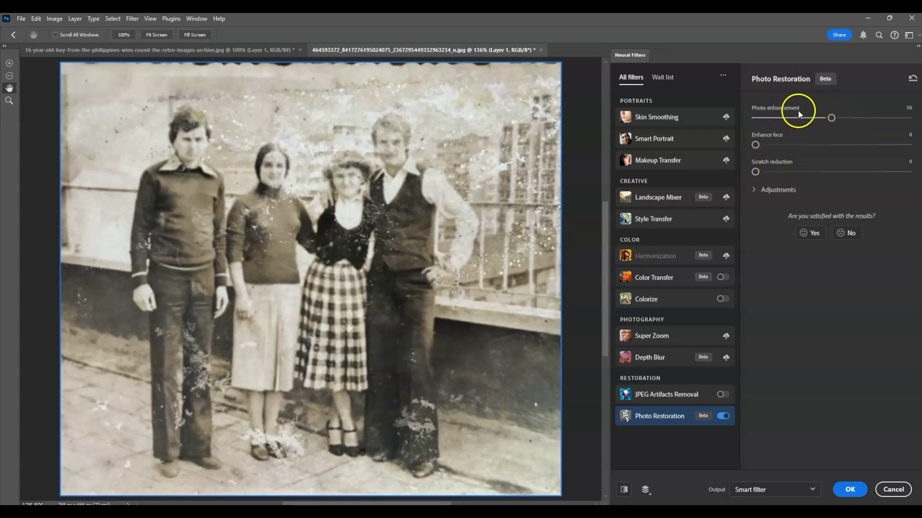
# - Set Photo enhancement to 85, Enhance face to 52 and Scratch reduction to 74
pyautogui.moveTo(833, 118); pyautogui.dragTo(863, 116)
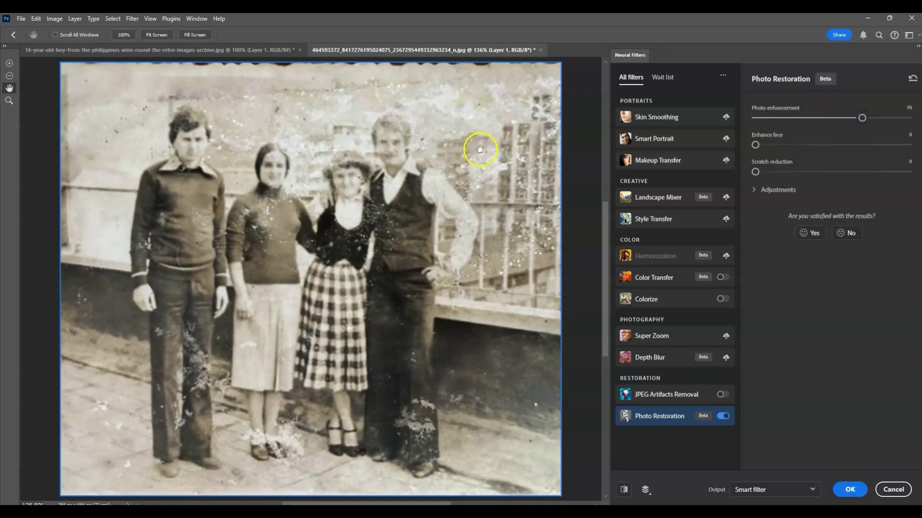
pyautogui.moveTo(877, 117); pyautogui.dragTo(887, 120)
pyautogui.click(900, 116)
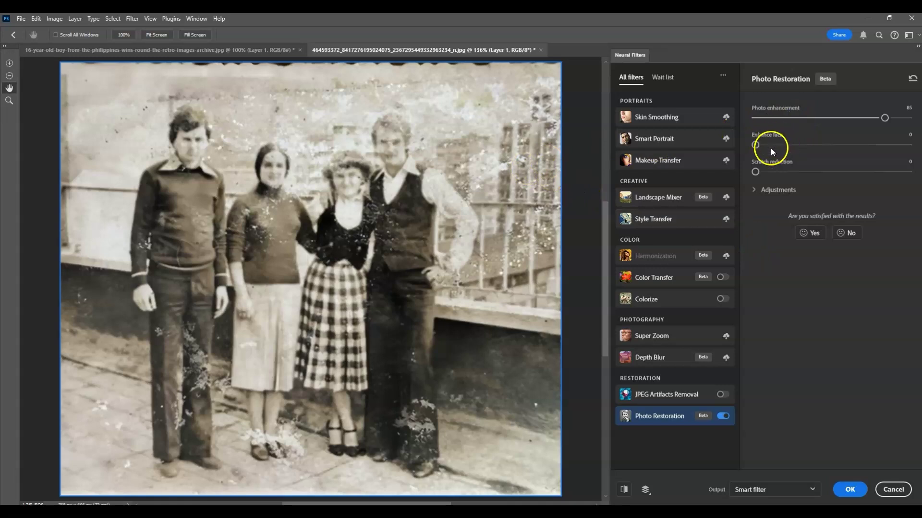
pyautogui.moveTo(761, 146); pyautogui.dragTo(829, 151)
pyautogui.moveTo(298, 169)
pyautogui.mouseDown()
pyautogui.moveTo(261, 158)
pyautogui.moveTo(270, 175)
pyautogui.mouseUp()
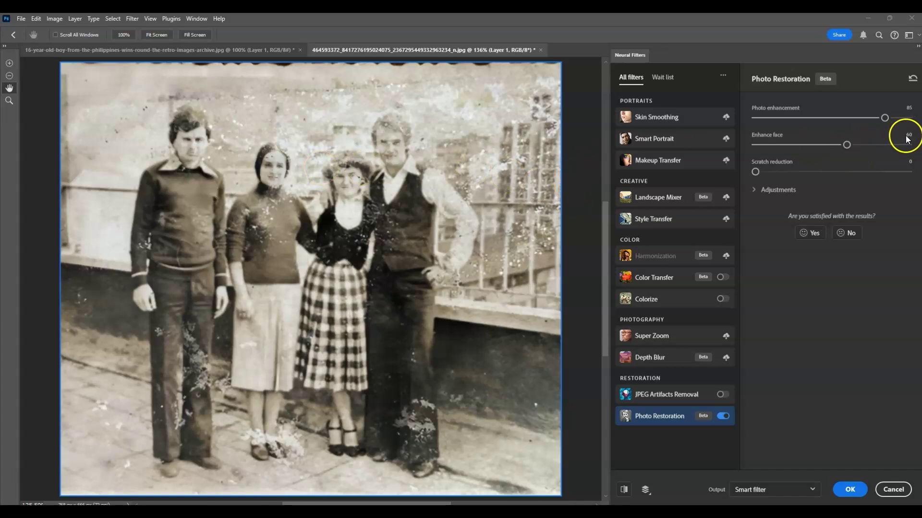
pyautogui.click(836, 144)
pyautogui.moveTo(843, 146); pyautogui.dragTo(838, 144)
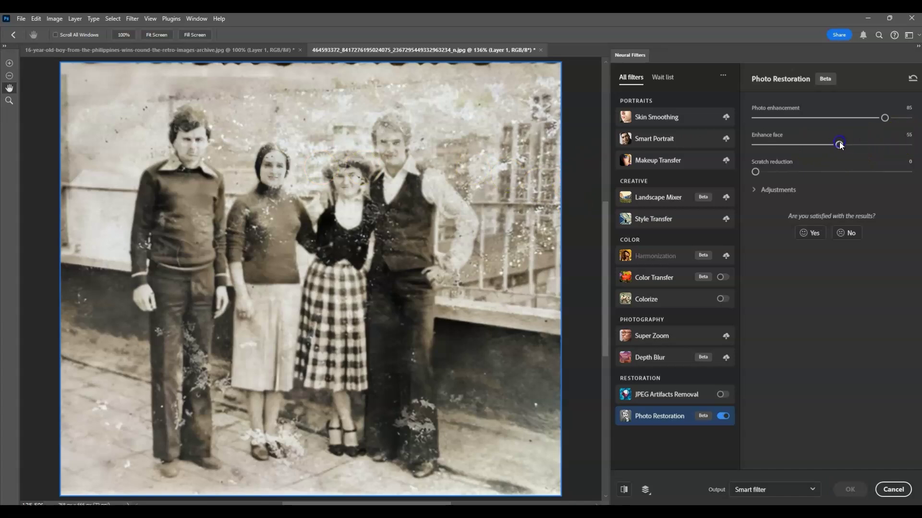
pyautogui.click(837, 143)
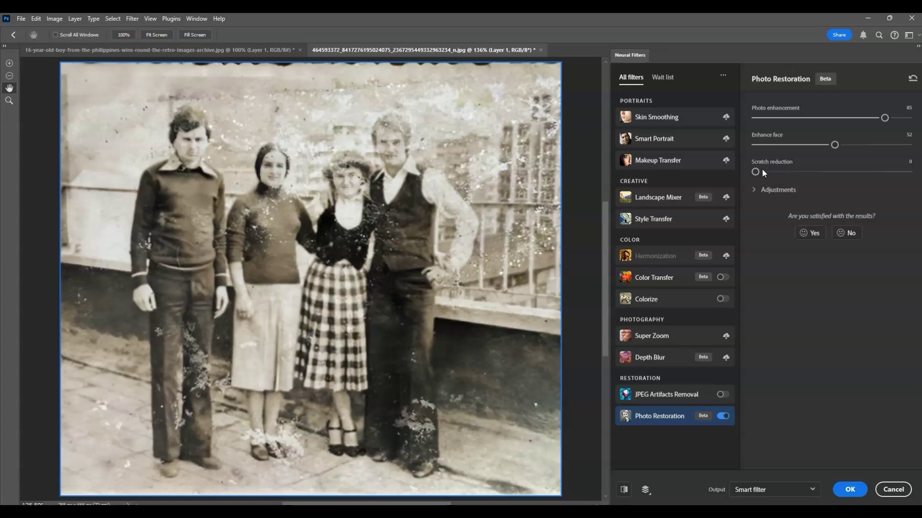
pyautogui.moveTo(755, 172); pyautogui.dragTo(869, 178)
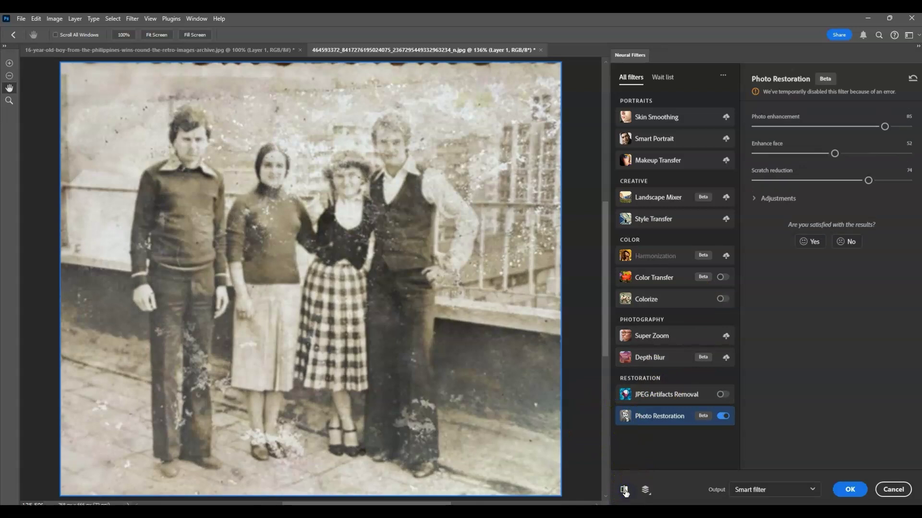
# - Toggle the before/after preview to compare the original with the restored photo
pyautogui.click(624, 490)
pyautogui.click(624, 490)
pyautogui.click(624, 490)
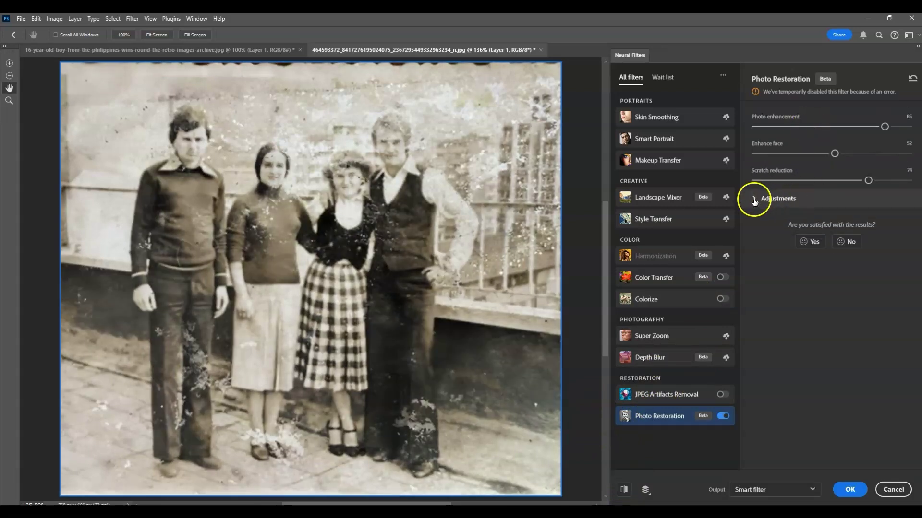
# - Expand Adjustments and raise Noise reduction to about 80
pyautogui.click(754, 199)
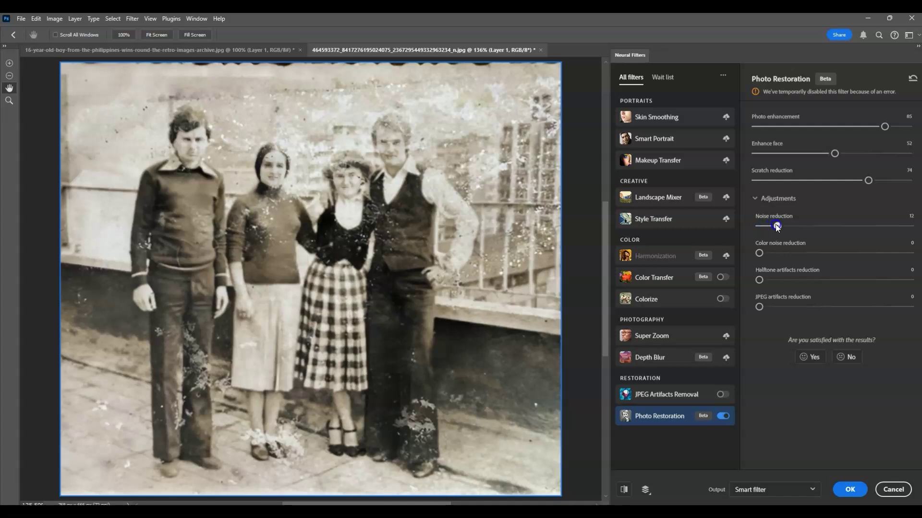
pyautogui.moveTo(807, 226); pyautogui.dragTo(819, 227)
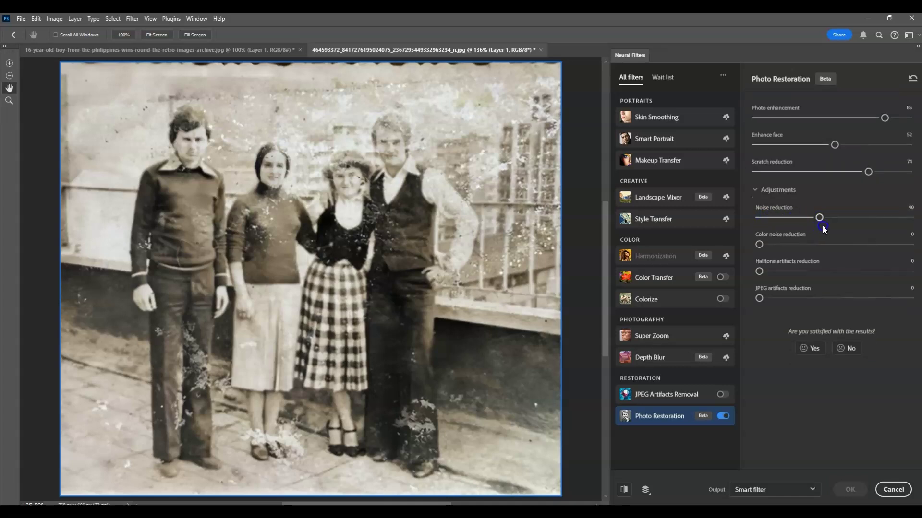
pyautogui.click(858, 226)
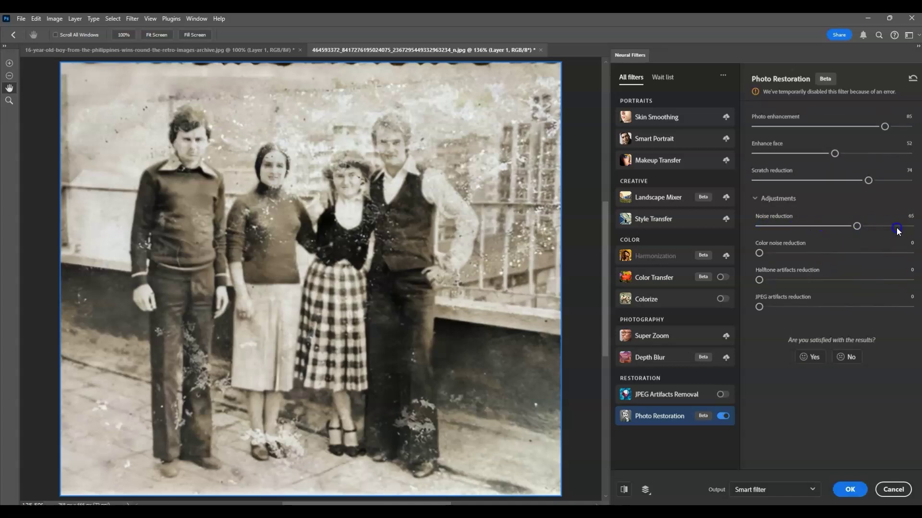
pyautogui.click(894, 226)
# - Apply the restoration as a smart filter, toggle the layer to compare, and reopen Neural Filters
pyautogui.click(849, 489)
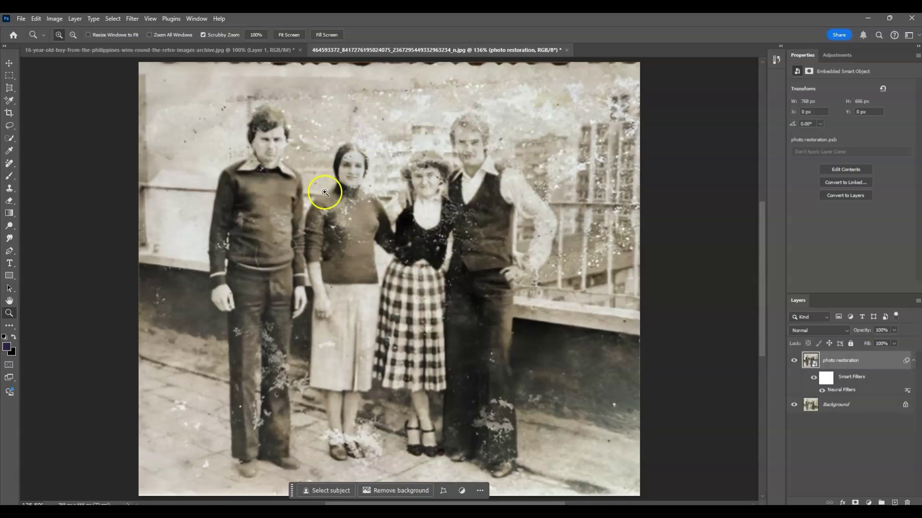
pyautogui.click(794, 360)
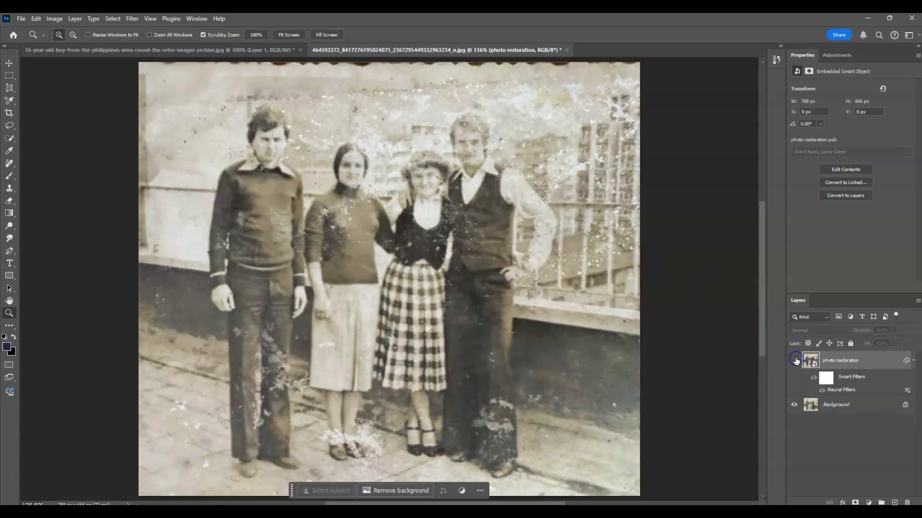
pyautogui.click(794, 361)
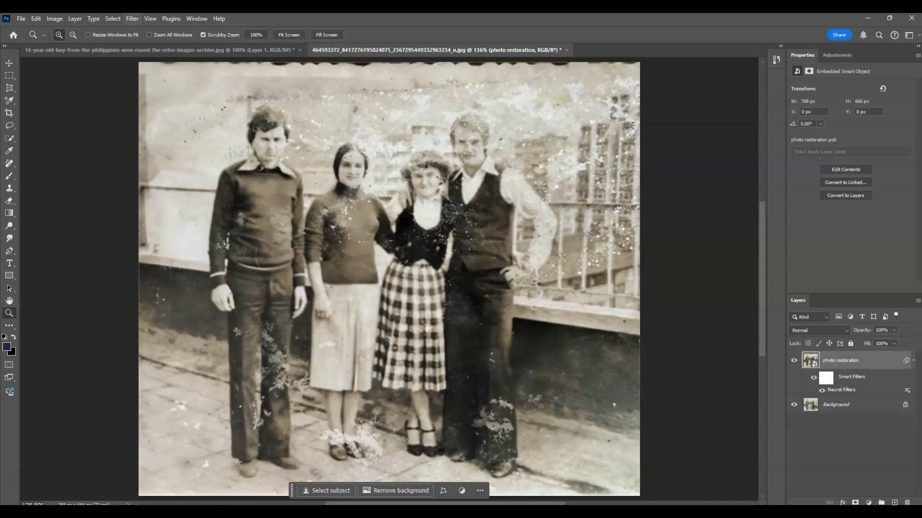
pyautogui.hotkey('alt', 't')
pyautogui.click(161, 58)
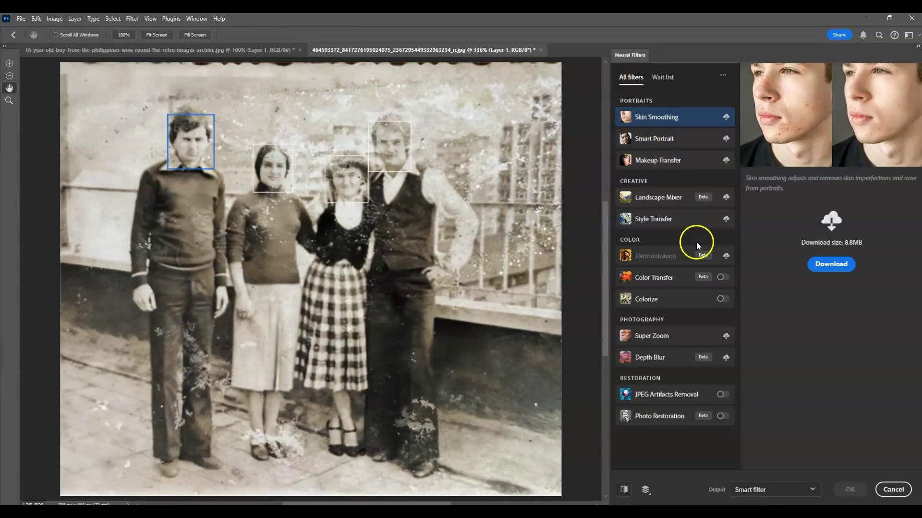
# - Switch on the Colorize neural filter so the restored photo is auto-coloured
pyautogui.click(720, 300)
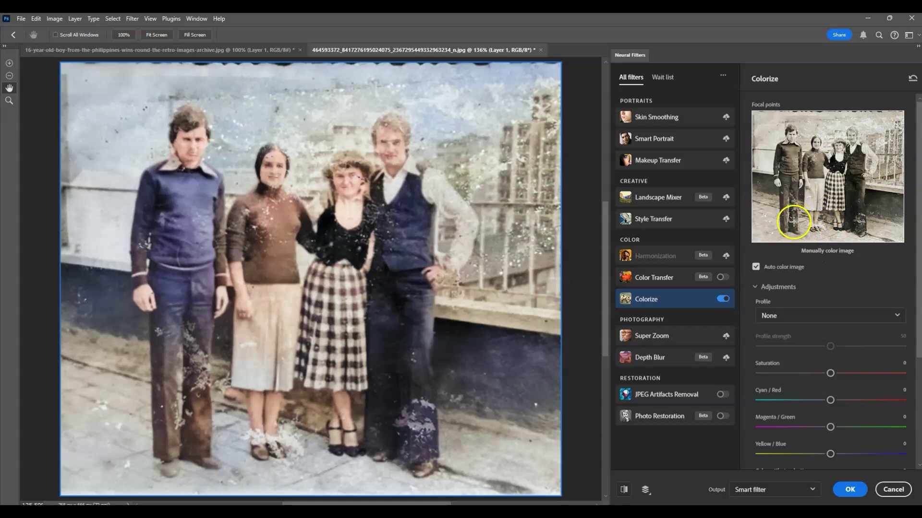
# - Place a mid-blue focal point on the left man's trousers and fine-tune its strength
pyautogui.click(793, 225)
pyautogui.moveTo(471, 245); pyautogui.dragTo(468, 180)
pyautogui.moveTo(411, 160)
pyautogui.mouseDown()
pyautogui.moveTo(404, 161)
pyautogui.moveTo(424, 168)
pyautogui.moveTo(418, 159)
pyautogui.moveTo(415, 186)
pyautogui.mouseUp()
pyautogui.click(553, 123)
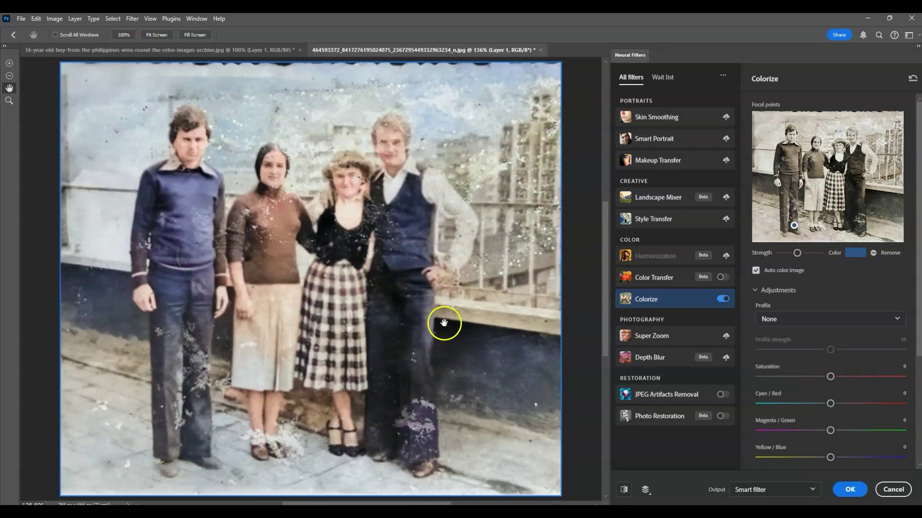
pyautogui.moveTo(797, 253); pyautogui.dragTo(807, 253)
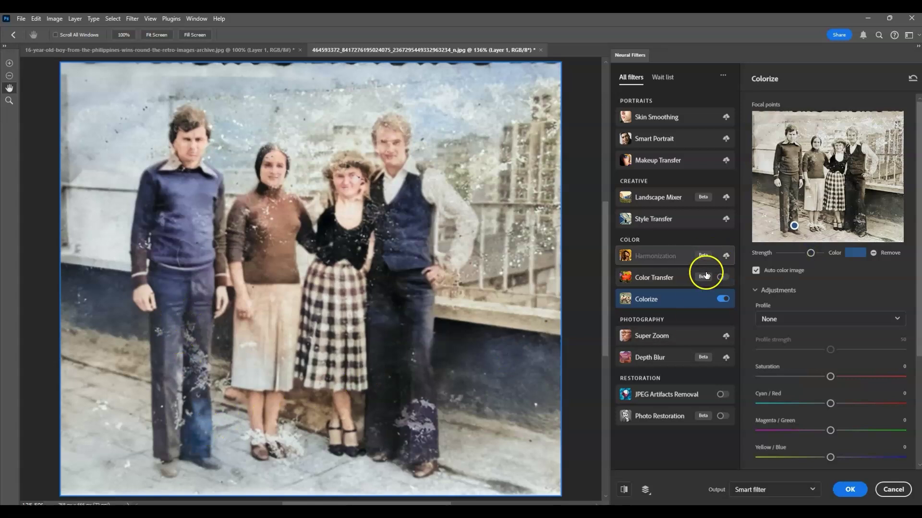
pyautogui.moveTo(810, 253); pyautogui.dragTo(801, 253)
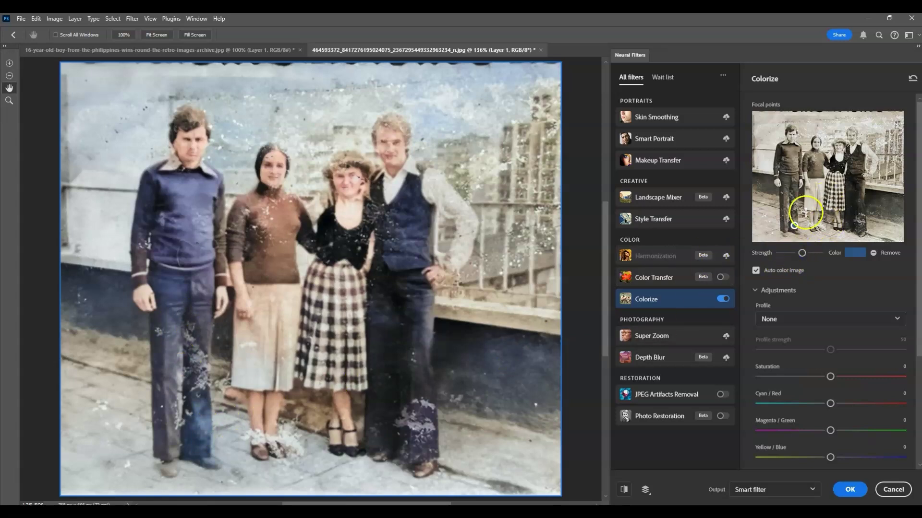
# - Add more blue points on the man's trousers, waist and sweater, plus one on the woman's sweater
pyautogui.click(783, 226)
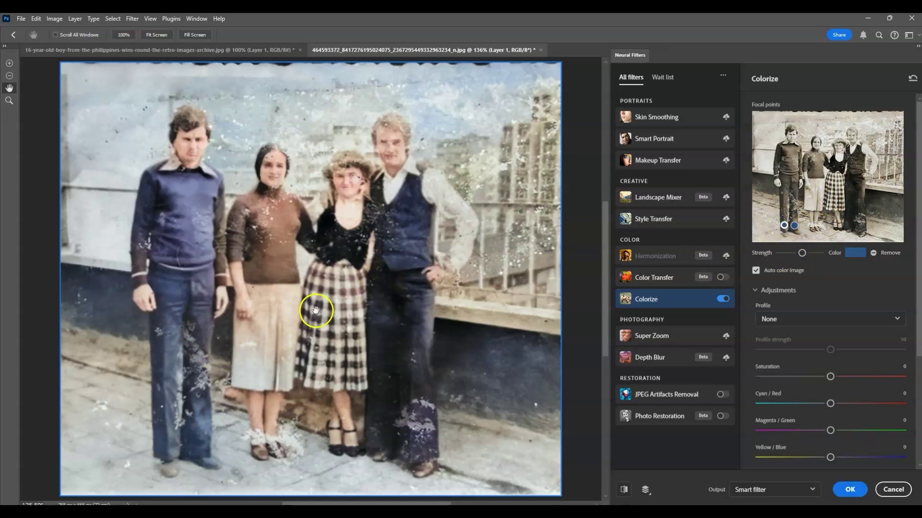
pyautogui.click(796, 200)
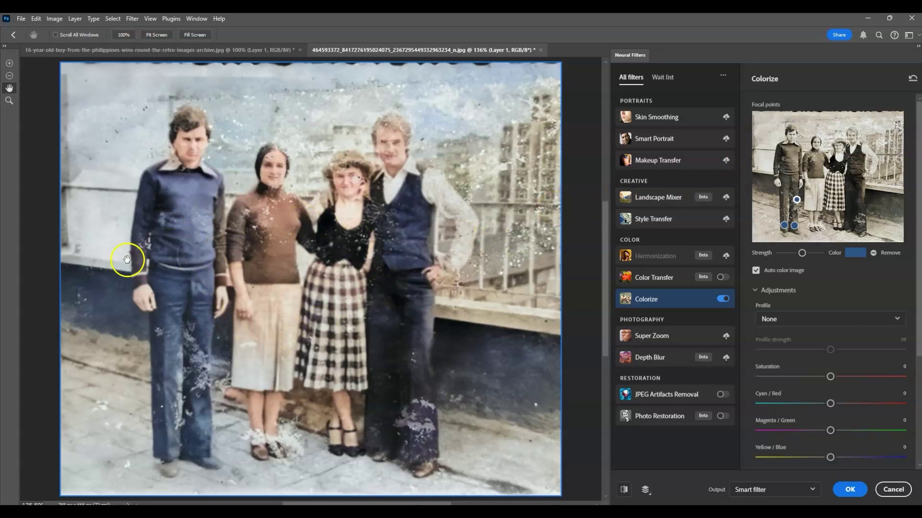
pyautogui.click(801, 169)
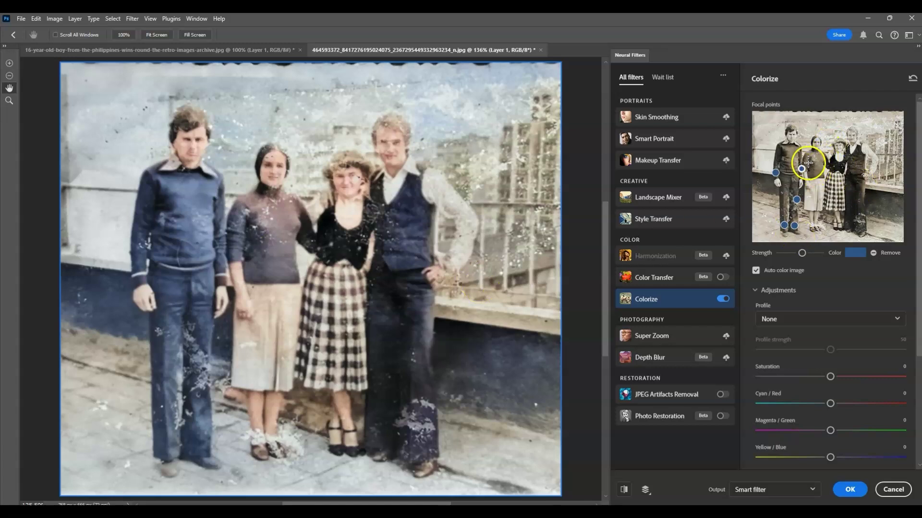
pyautogui.click(816, 169)
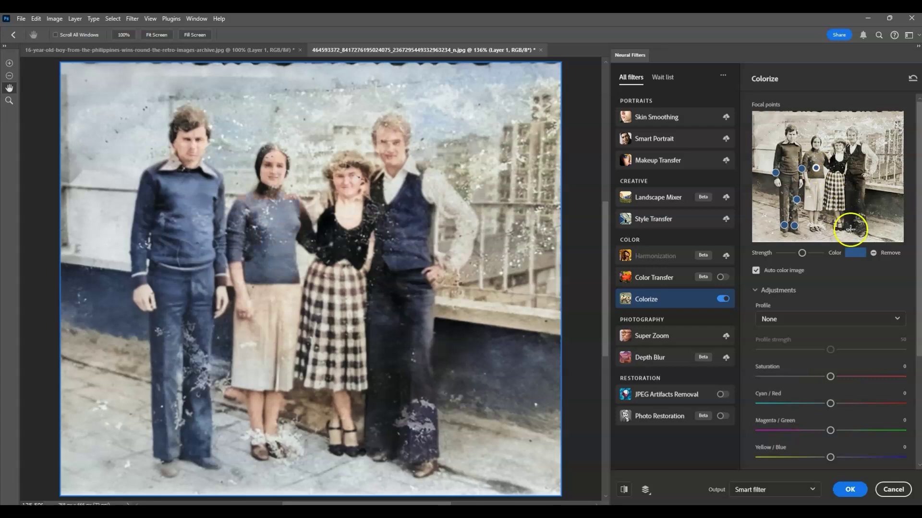
pyautogui.click(851, 253)
# - Change the focal point colour to bright red in the Color Picker
pyautogui.moveTo(470, 247); pyautogui.dragTo(472, 244)
pyautogui.moveTo(426, 195); pyautogui.dragTo(434, 126)
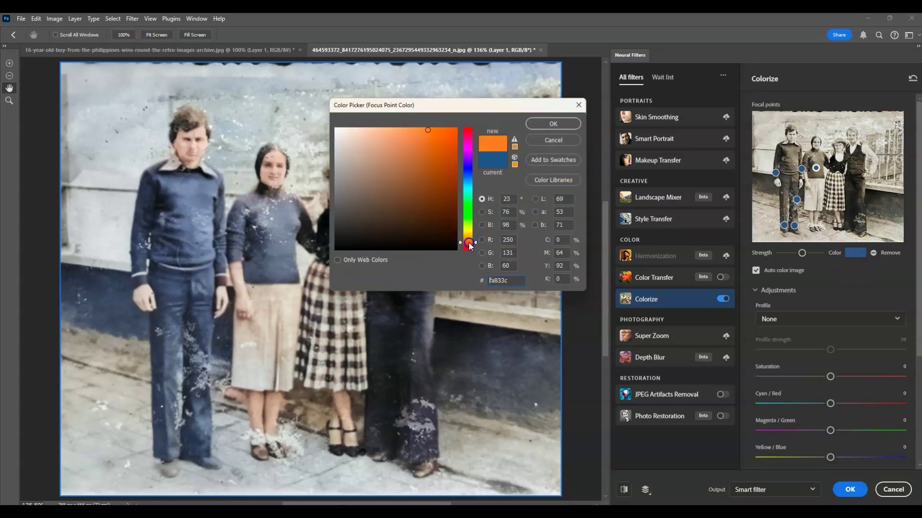
pyautogui.moveTo(468, 238)
pyautogui.mouseDown()
pyautogui.moveTo(477, 261)
pyautogui.moveTo(475, 249)
pyautogui.mouseUp()
pyautogui.click(533, 127)
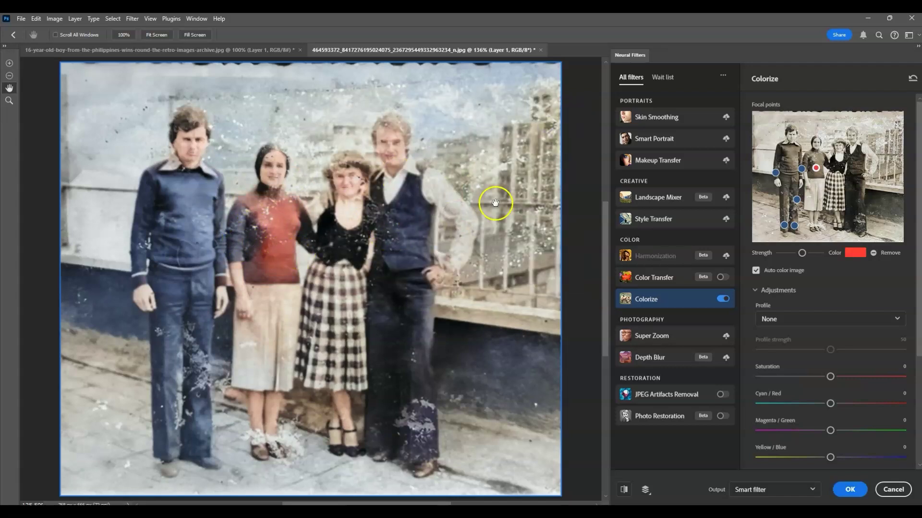
# - Add more red points across the woman's sweater and lower the colour strength slightly
pyautogui.click(808, 162)
pyautogui.moveTo(805, 164)
pyautogui.mouseDown()
pyautogui.moveTo(788, 175)
pyautogui.moveTo(807, 169)
pyautogui.mouseUp()
pyautogui.moveTo(553, 190); pyautogui.dragTo(299, 220)
pyautogui.click(826, 165)
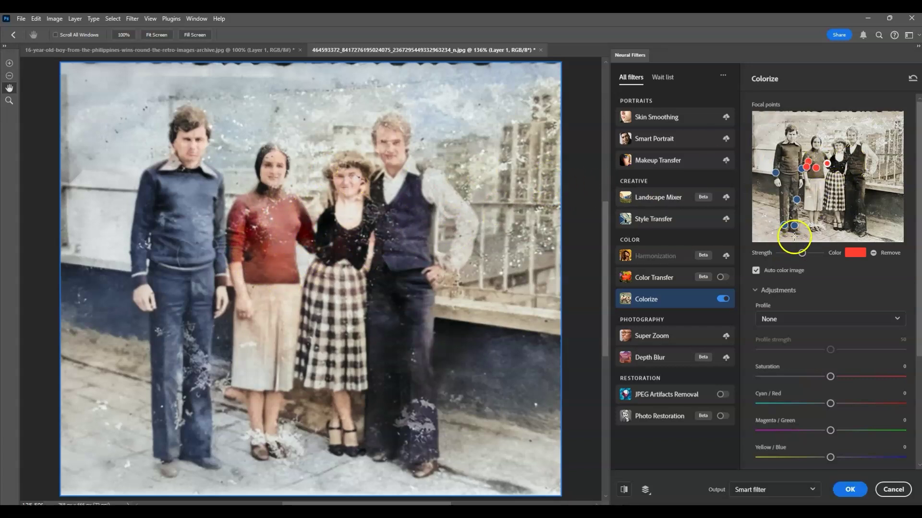
pyautogui.moveTo(801, 253); pyautogui.dragTo(792, 253)
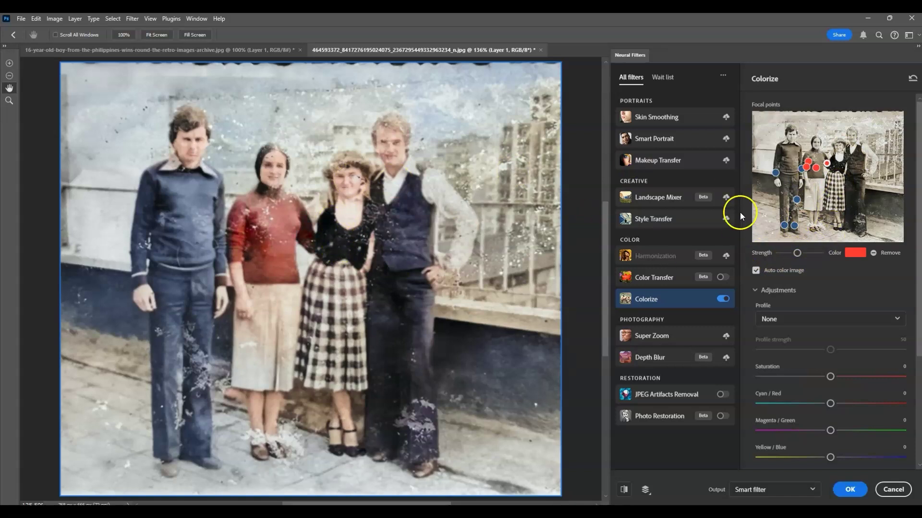
# - Apply Colorize as a second smart filter and toggle the layer to compare with the sepia original
pyautogui.click(890, 489)
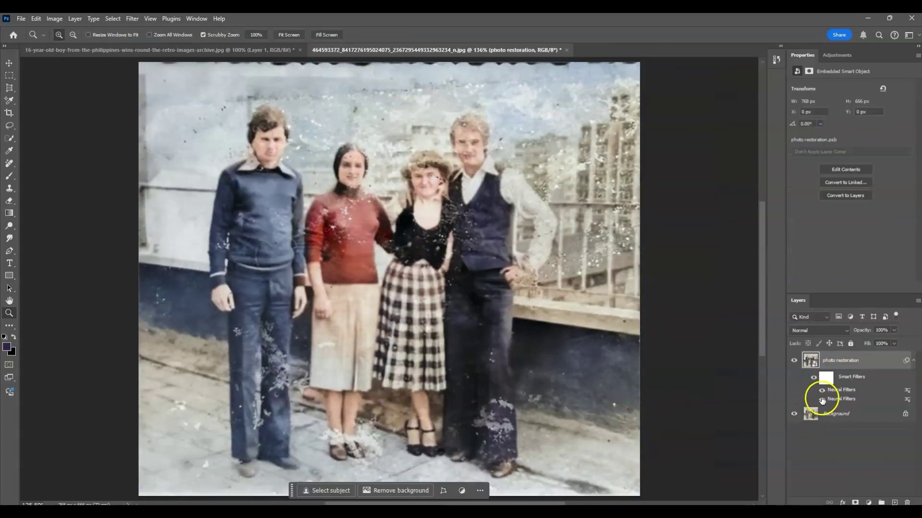
pyautogui.click(794, 362)
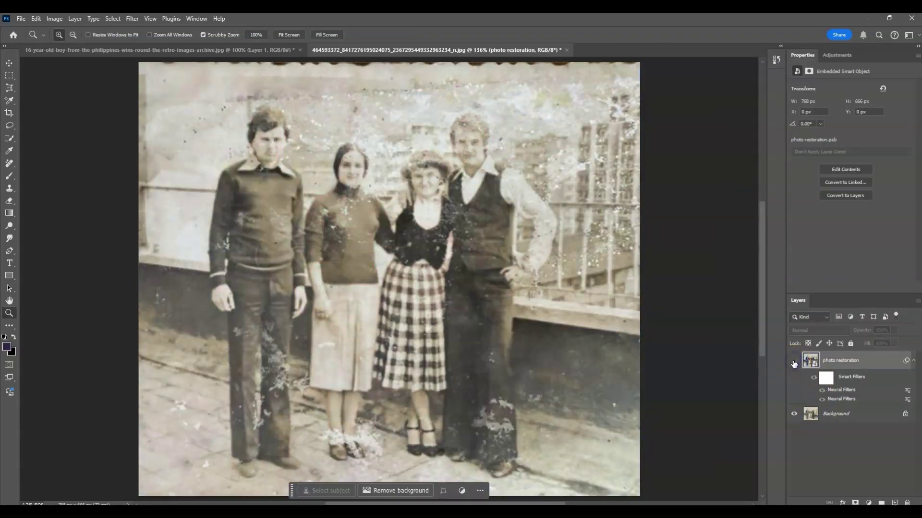
pyautogui.click(794, 362)
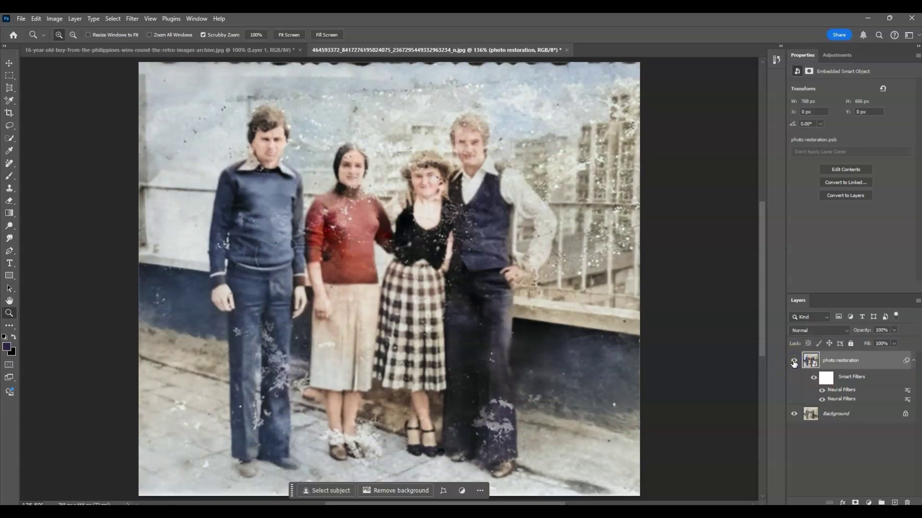